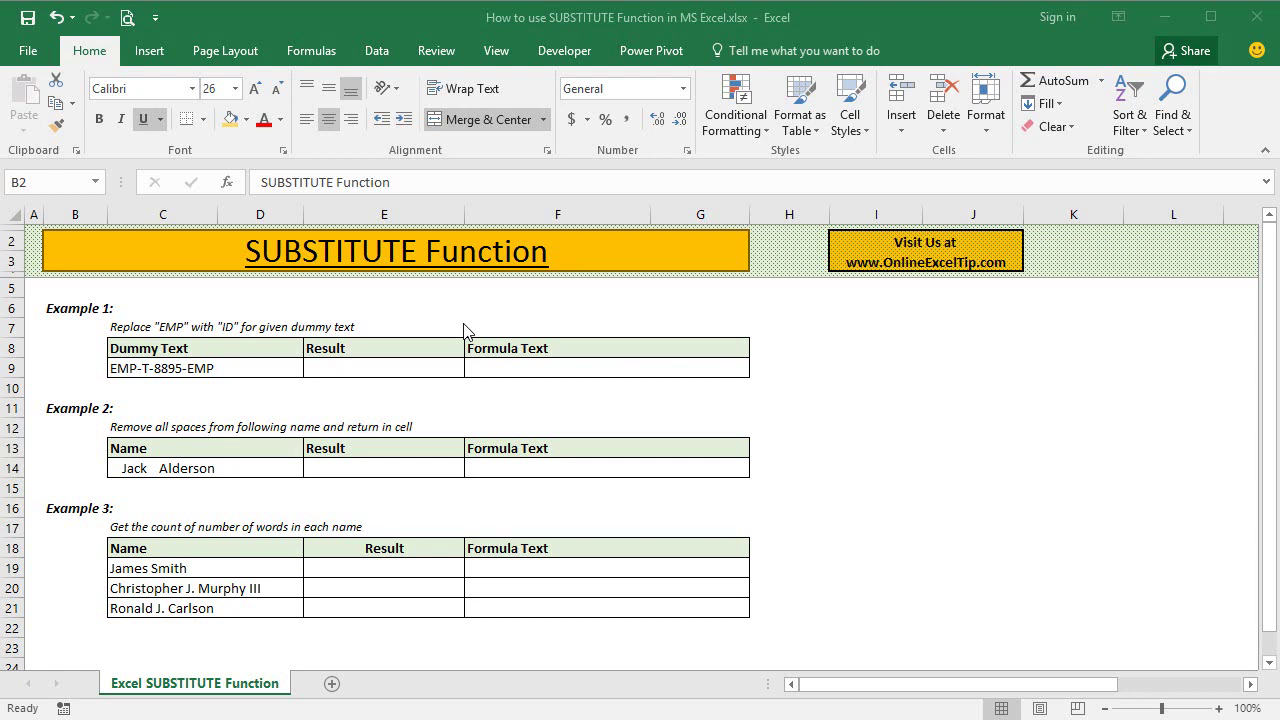
# Start a =SUBSTITUTE( formula in E9 and clear out the trial commas
pyautogui.click(374, 367)
pyautogui.write('=')
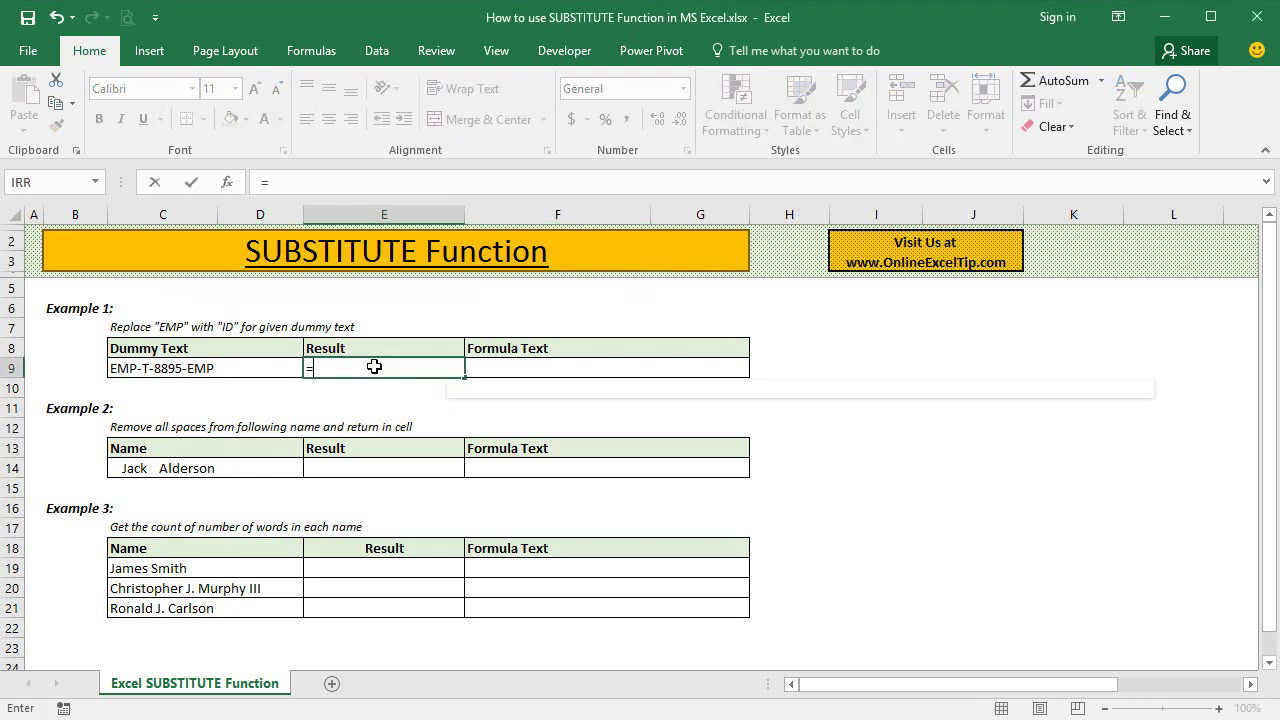
pyautogui.write('substi')
pyautogui.press('Tab')
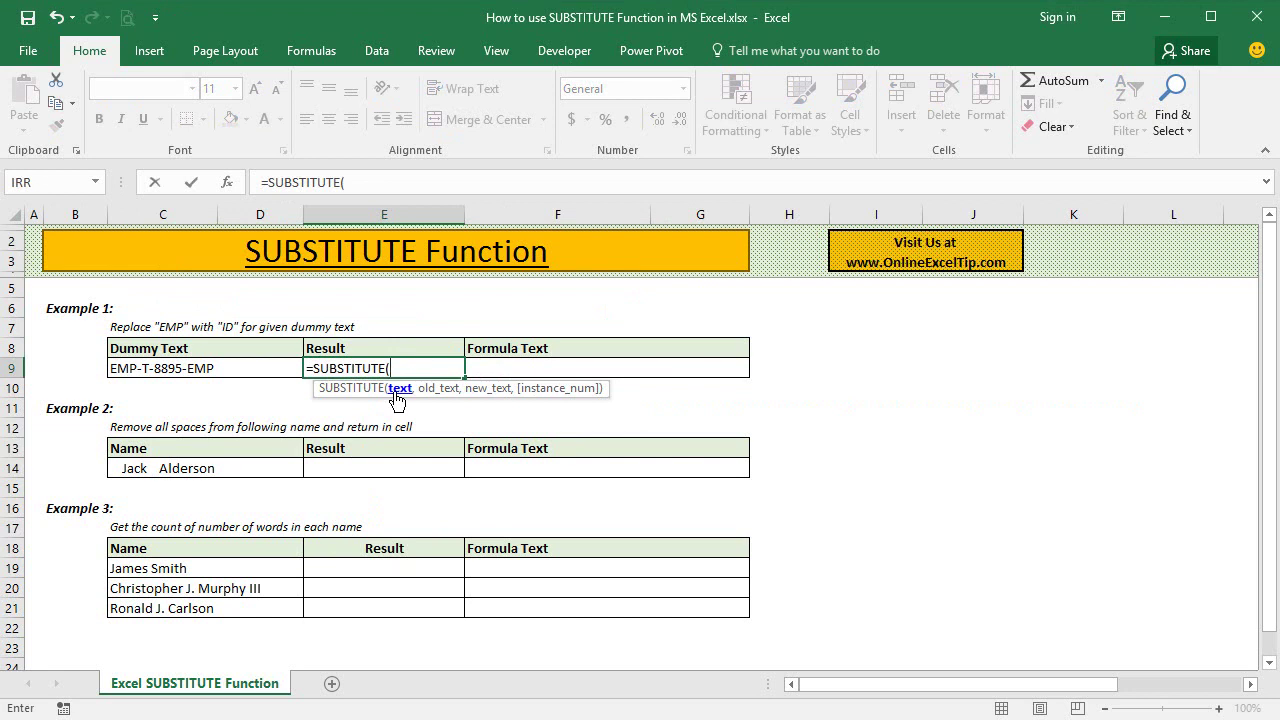
pyautogui.write(',')
pyautogui.write(',')
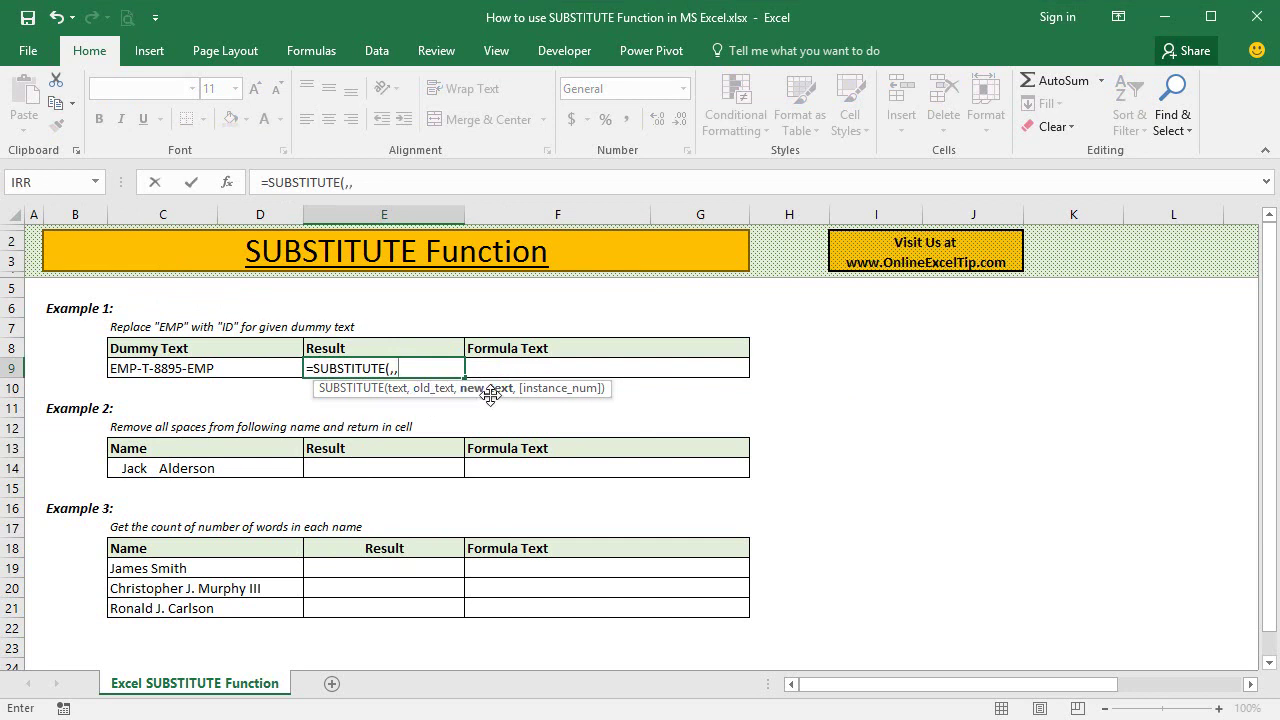
pyautogui.write(',')
pyautogui.press('BackSpace')
pyautogui.press('BackSpace')
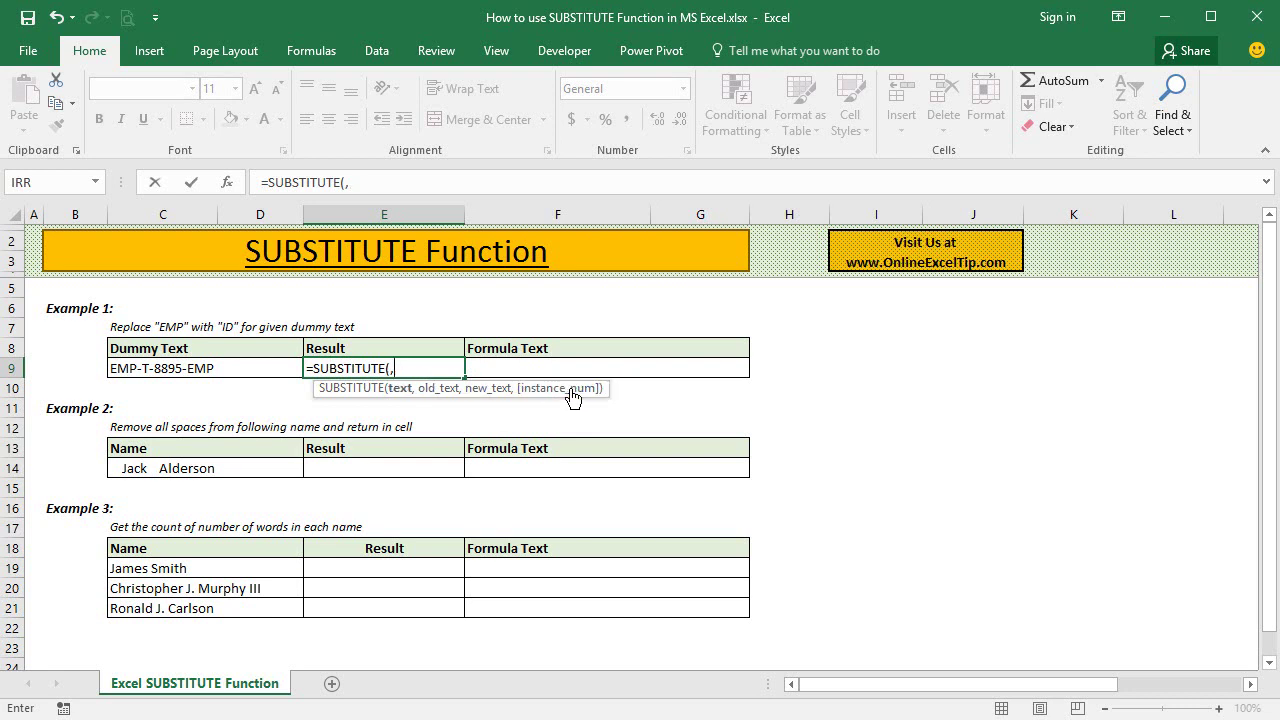
pyautogui.press('BackSpace')
# Complete E9 as =SUBSTITUTE(C9,"EMP","ID"), returning ID-T-8895-ID
pyautogui.click(166, 368)
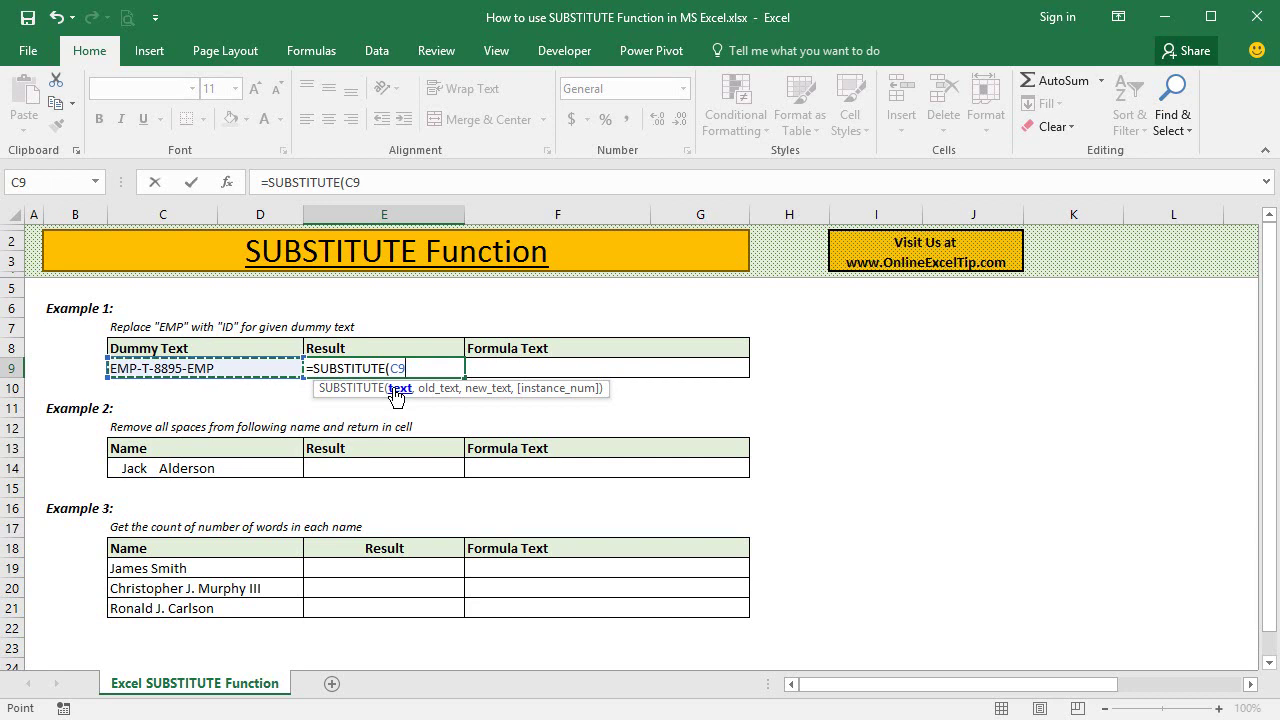
pyautogui.write(',')
pyautogui.write('"EMP')
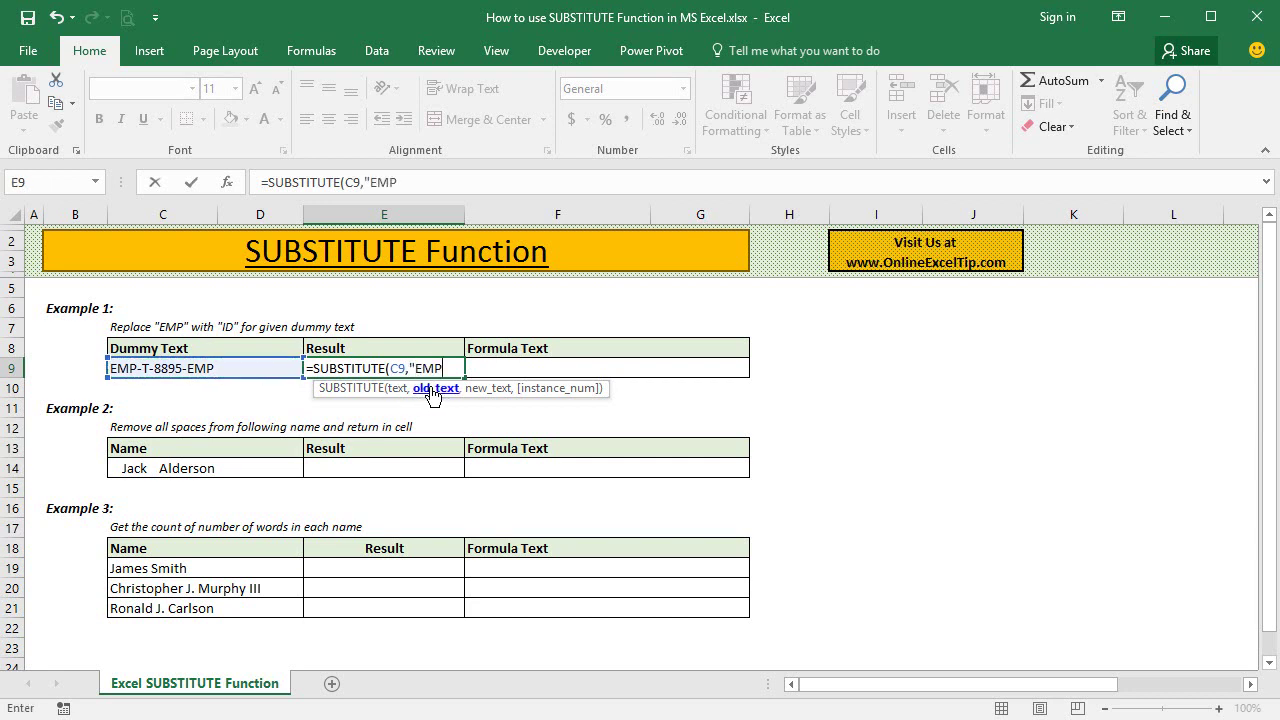
pyautogui.write('","')
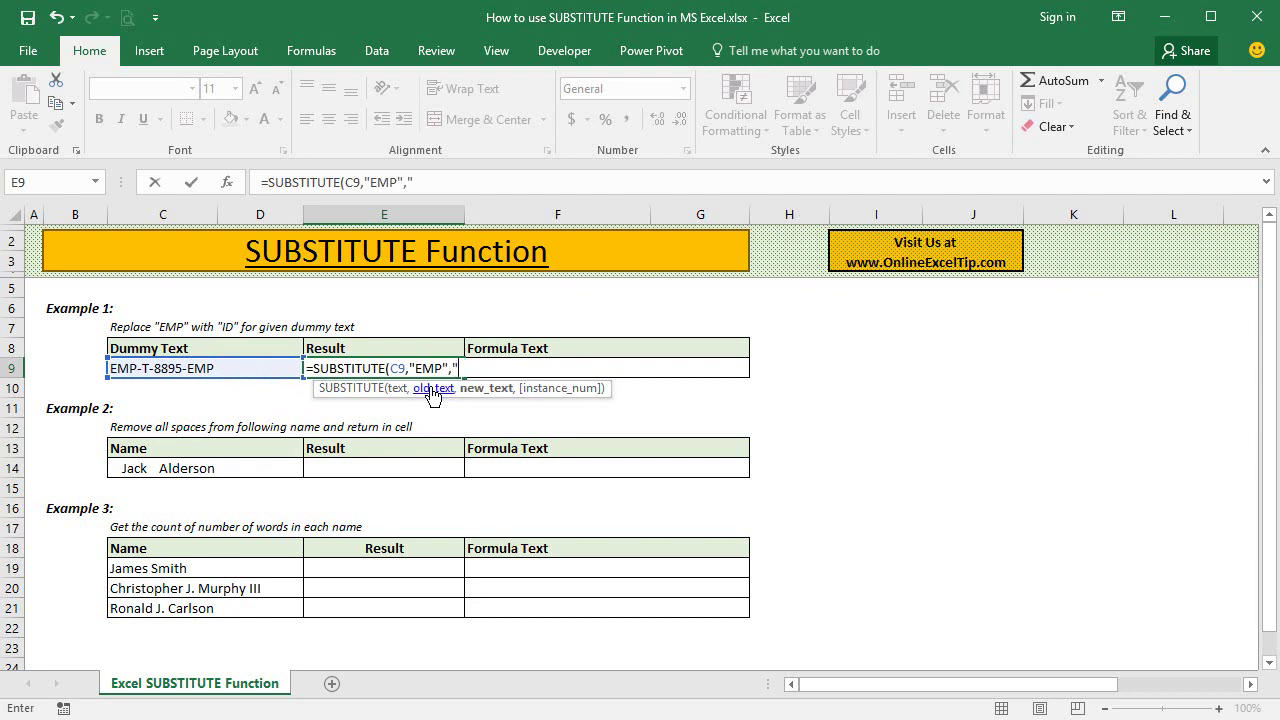
pyautogui.write('ID"')
pyautogui.write(')')
pyautogui.press('Return')
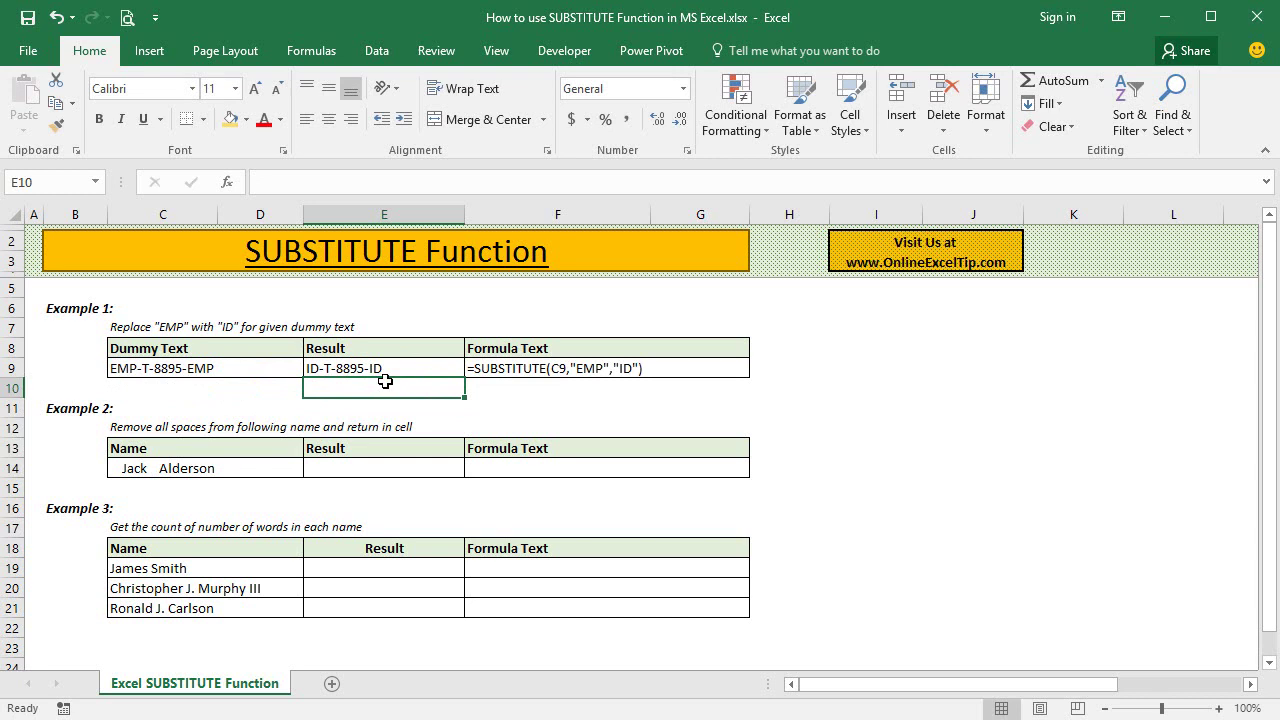
# Add instance number 2 so E9 reads =SUBSTITUTE(C9,"EMP","ID",2), giving EMP-T-8895-ID
pyautogui.doubleClick(418, 367)
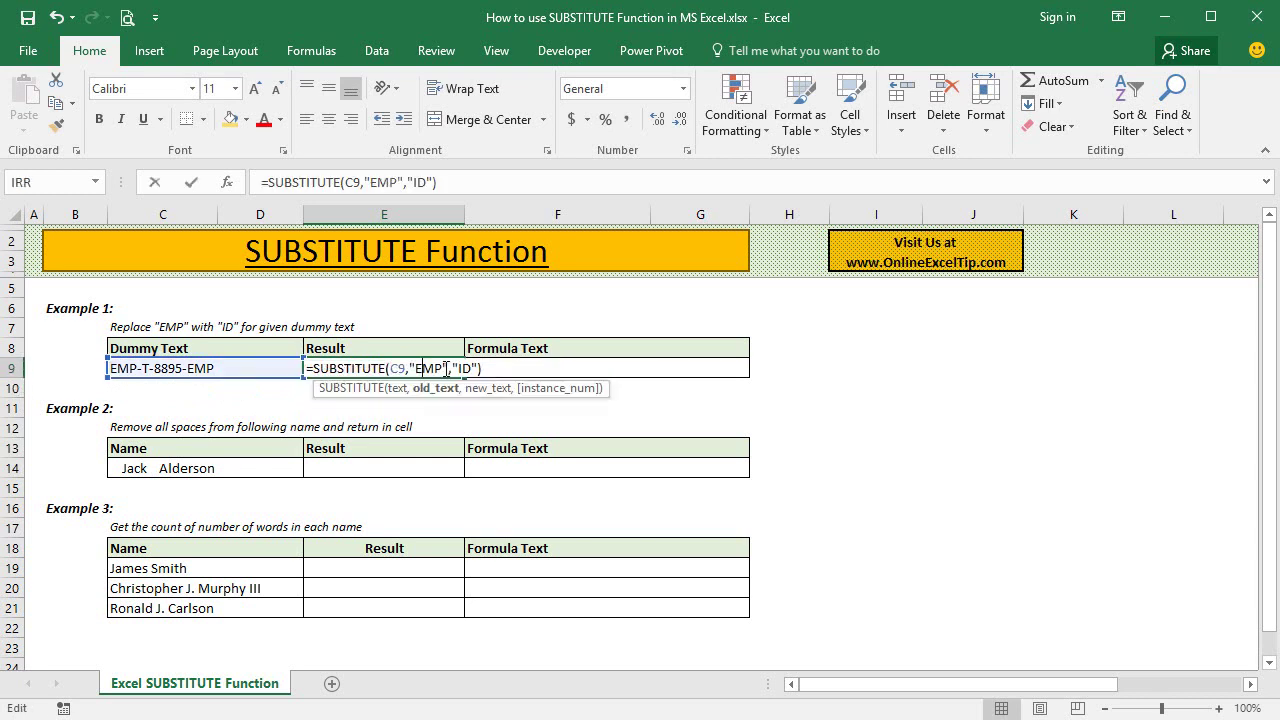
pyautogui.click(479, 368)
pyautogui.write(',')
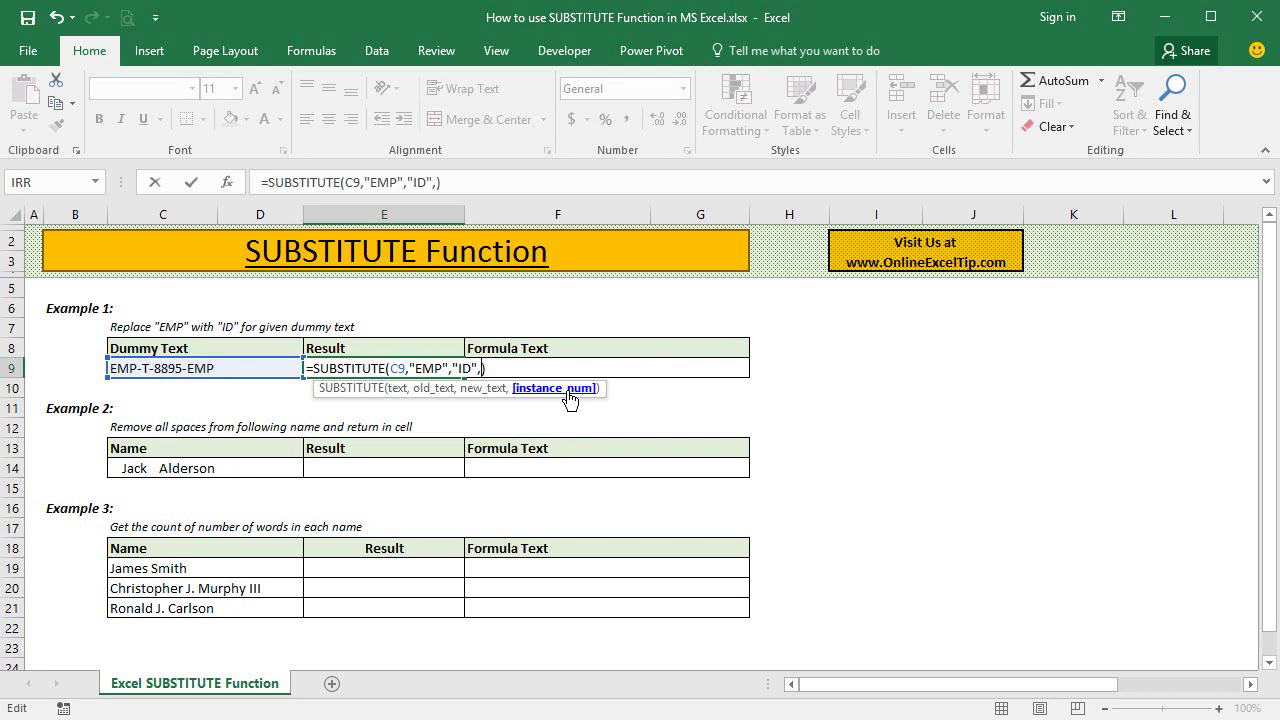
pyautogui.write('2')
pyautogui.press('Return')
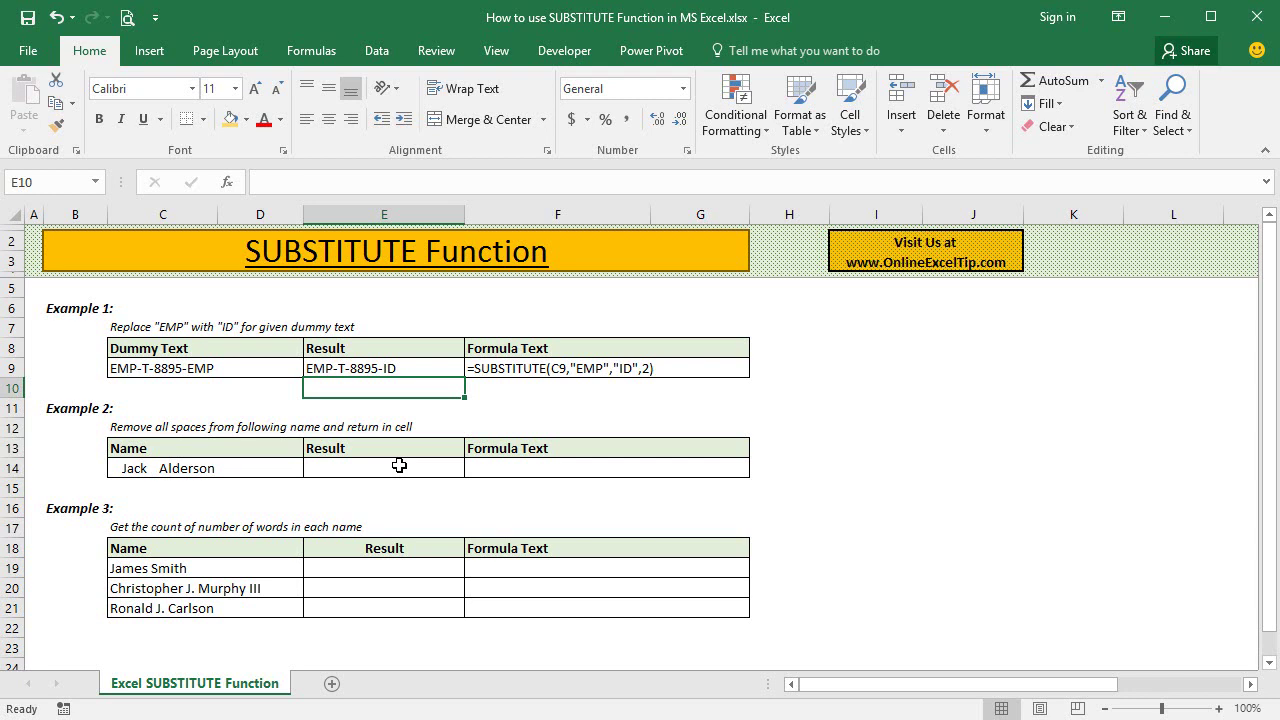
pyautogui.click(399, 465)
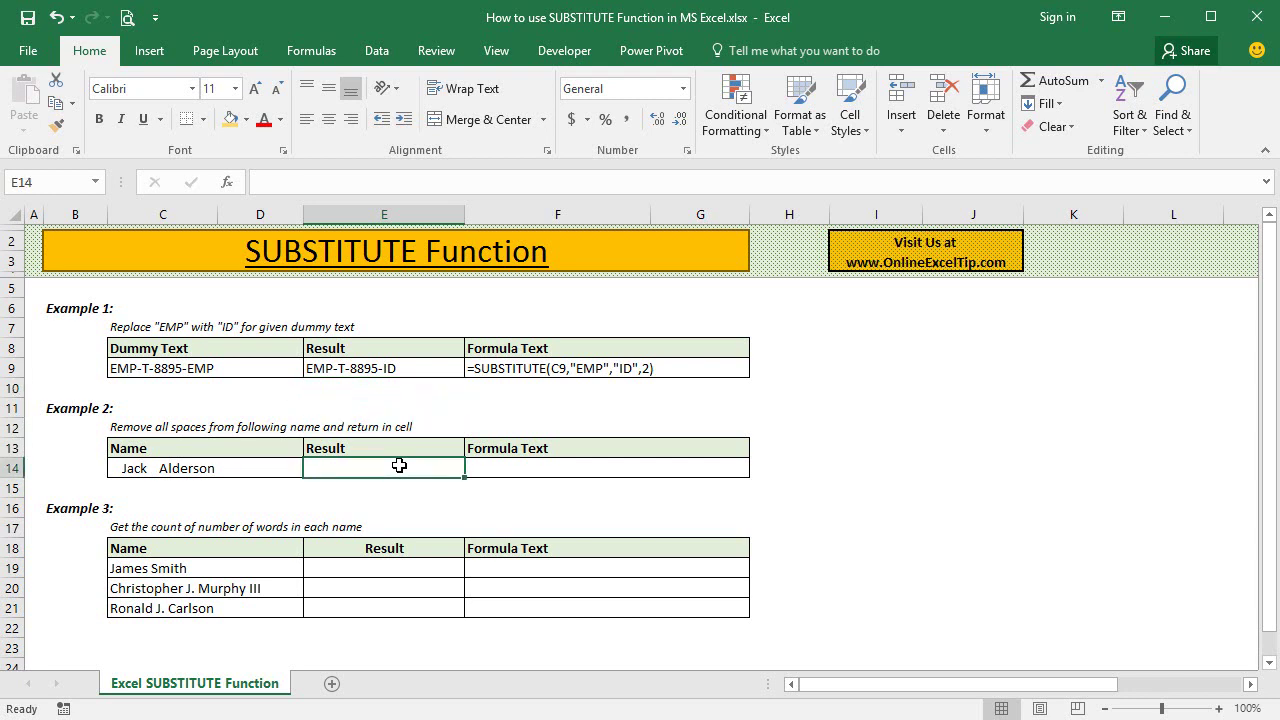
pyautogui.write('=subs')
pyautogui.press('Tab')
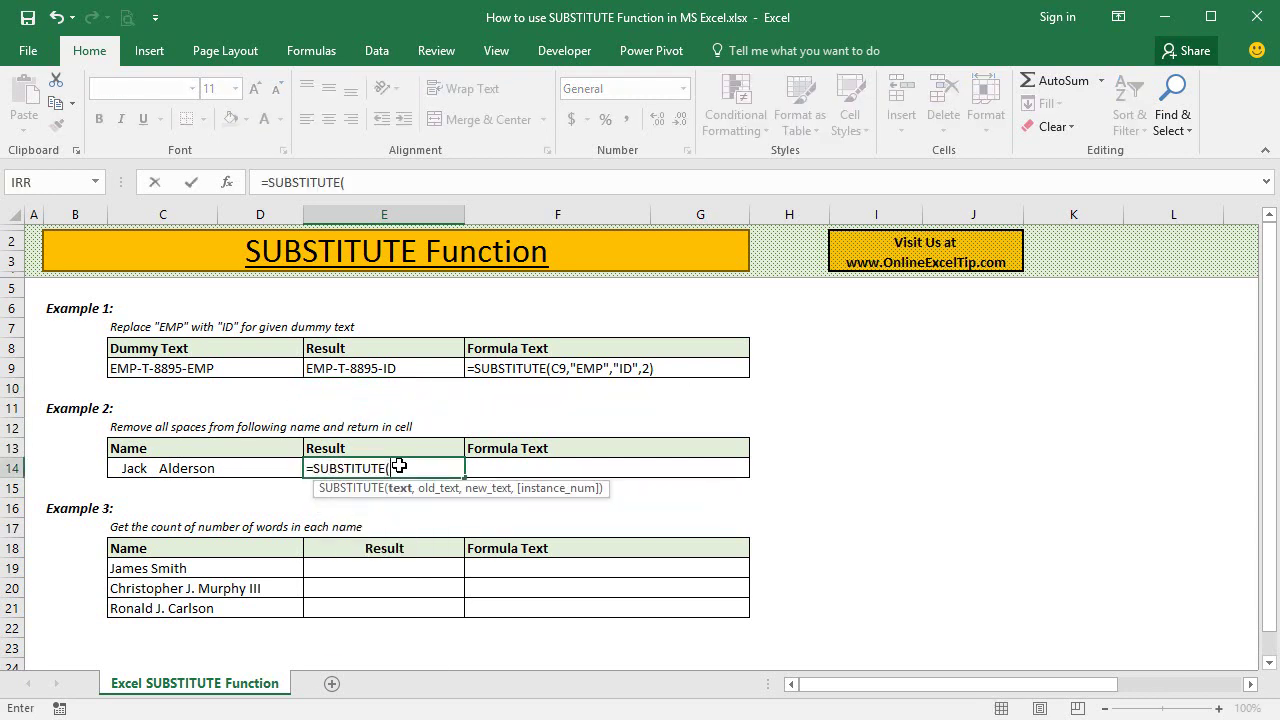
pyautogui.click(199, 468)
pyautogui.write('," ')
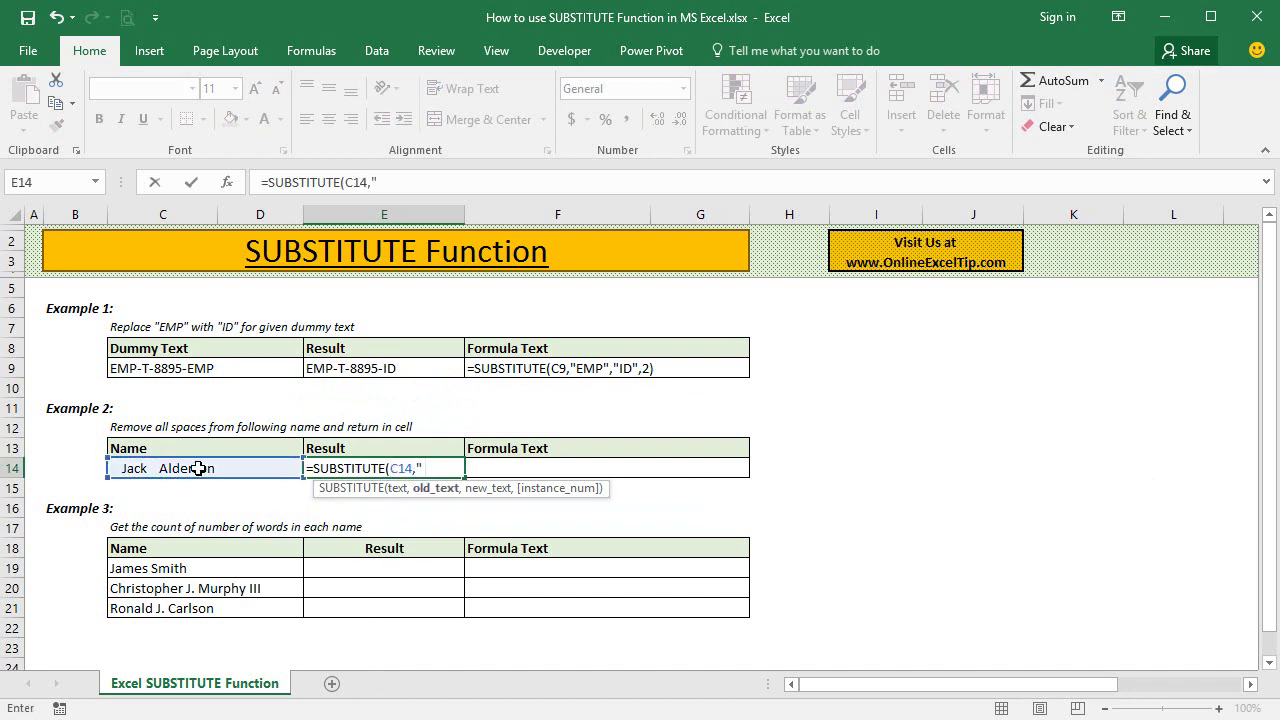
pyautogui.write('","')
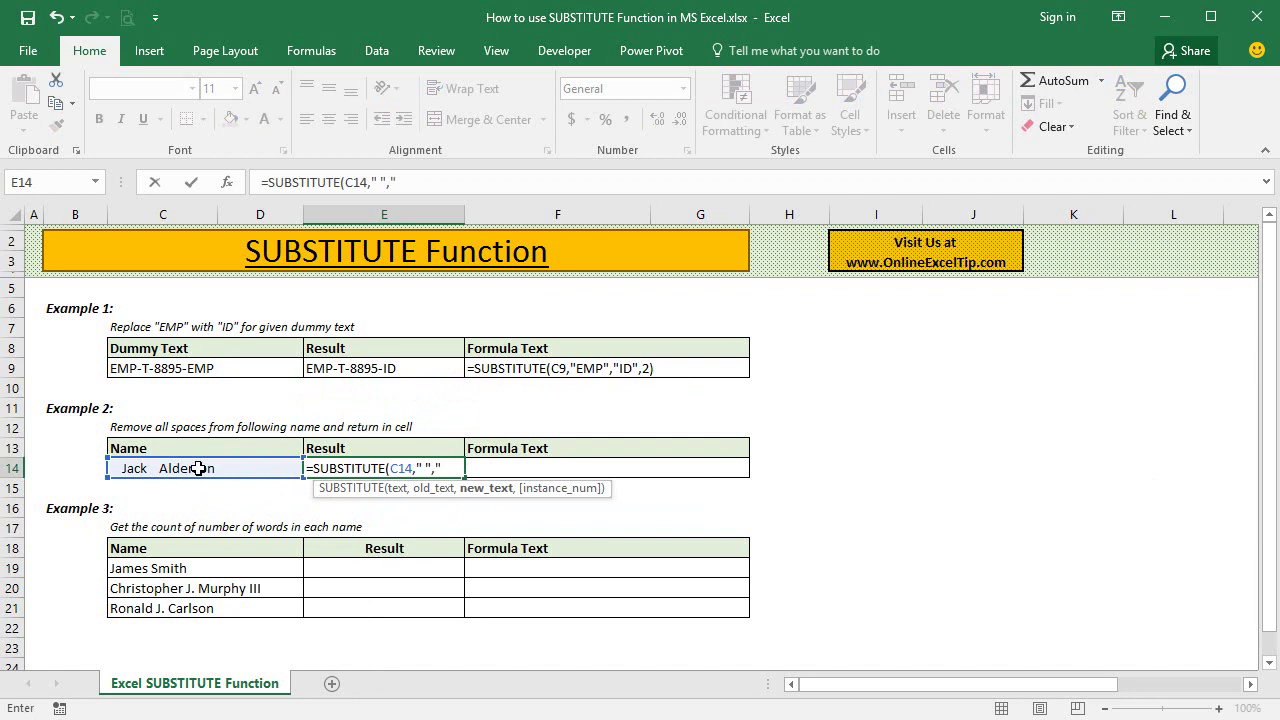
pyautogui.write('")')
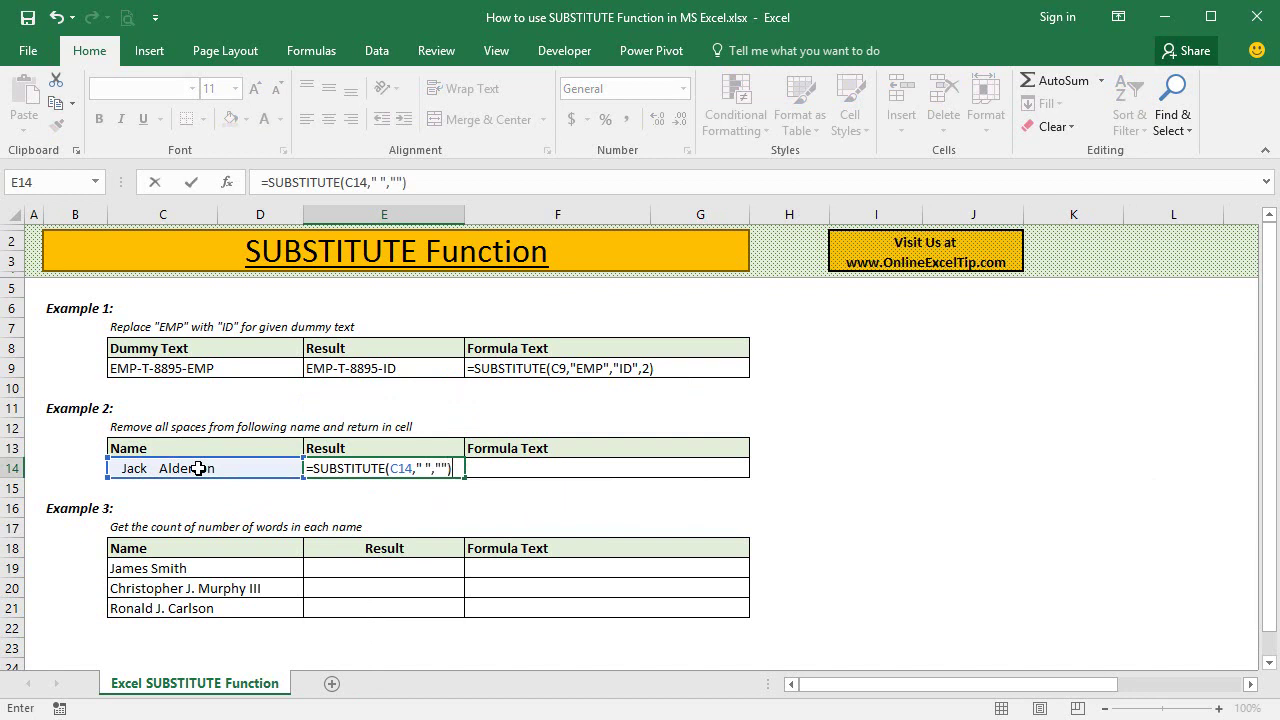
pyautogui.press('Return')
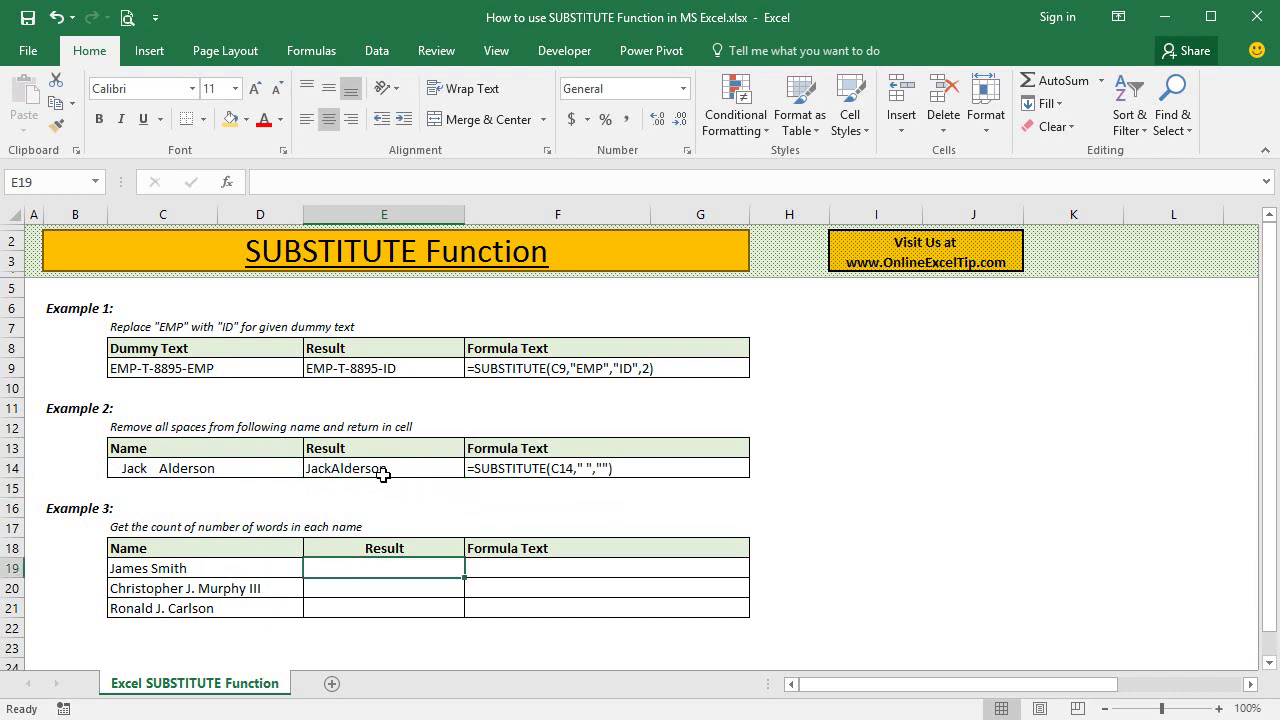
# Begin the E19 formula with =LEN(TRIM(C19 for James Smith's name
pyautogui.click(369, 566)
pyautogui.write('=len')
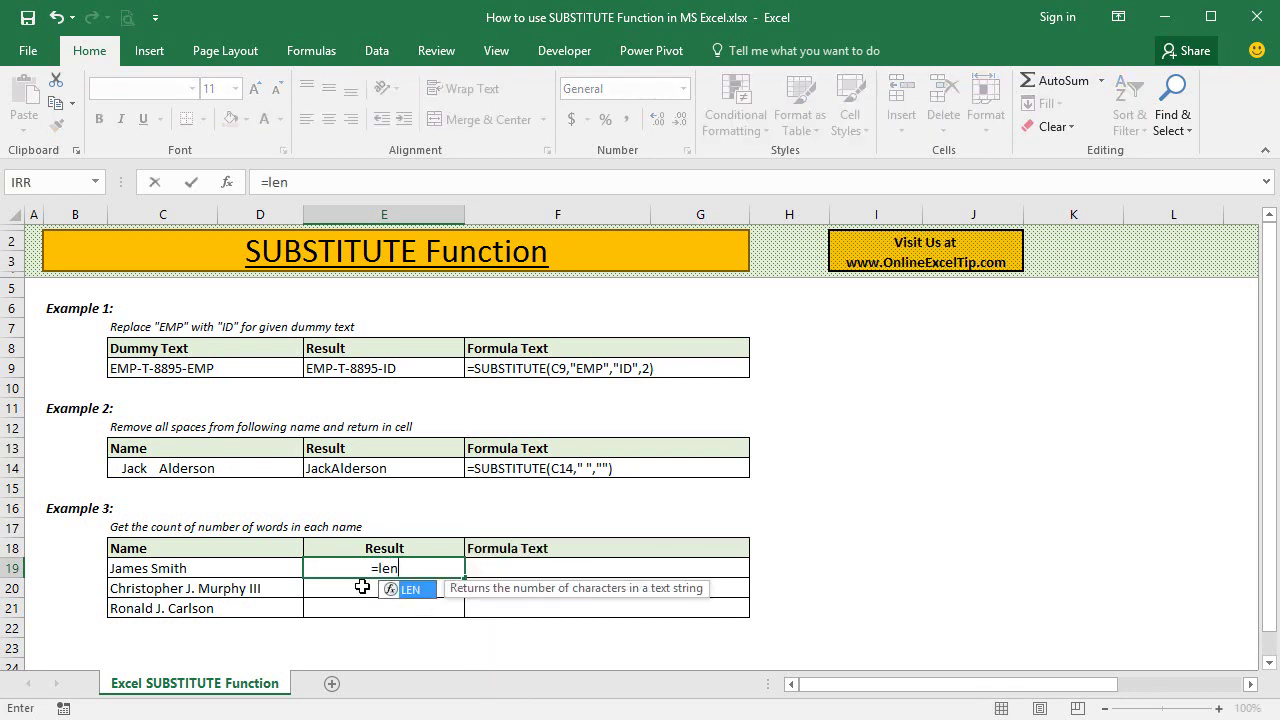
pyautogui.press('Tab')
pyautogui.write('trim')
pyautogui.press('Tab')
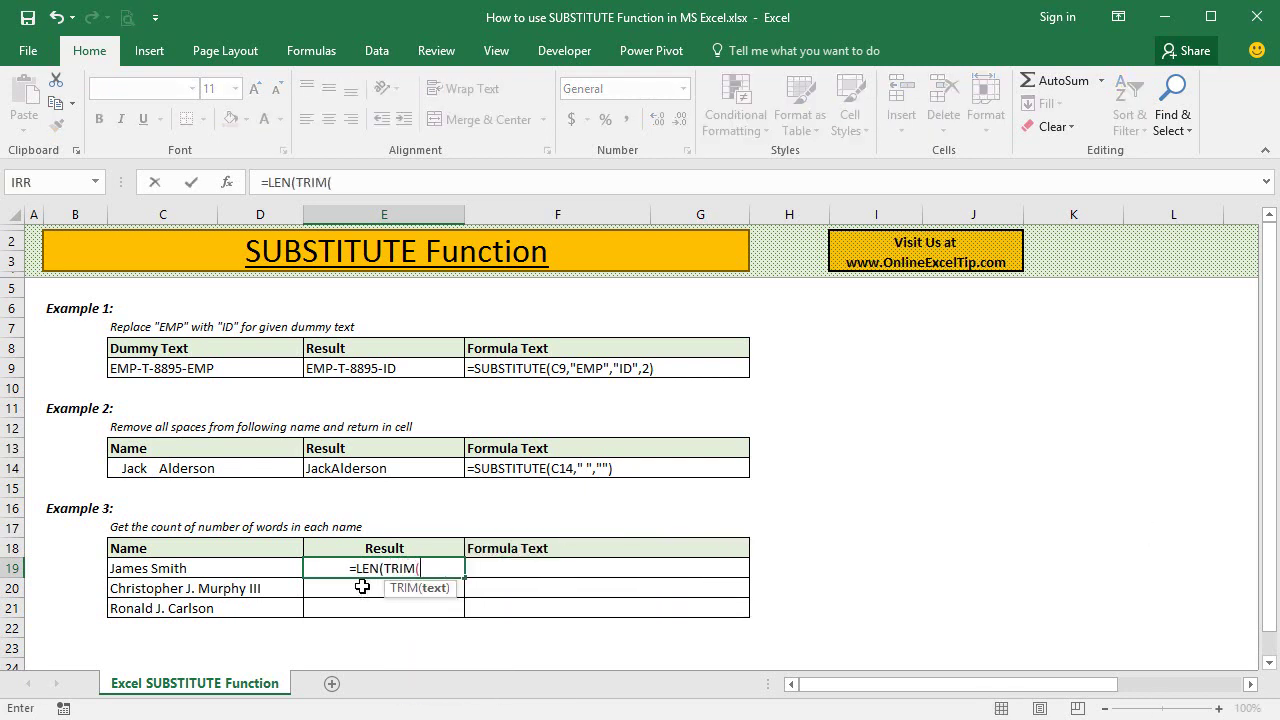
pyautogui.click(187, 568)
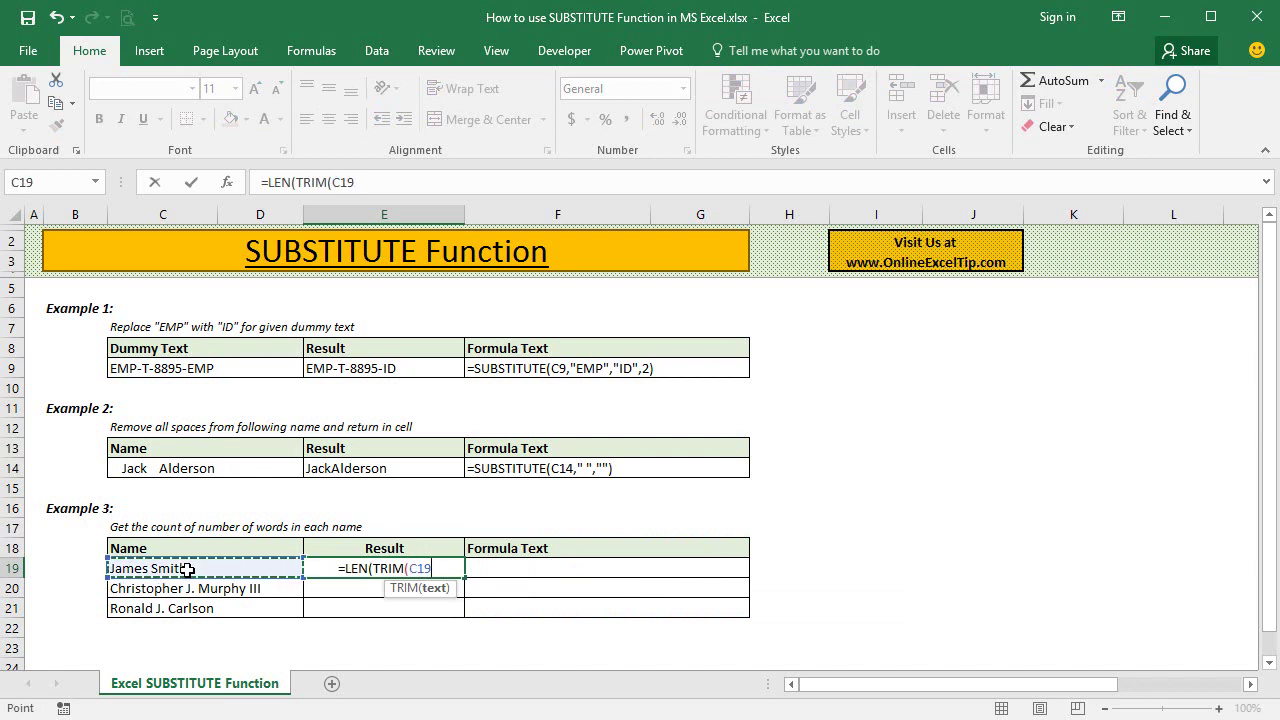
# Finish it as =LEN(TRIM(C19))-LEN(TRIM(SUBSTITUTE(C19," ","")))+1, so E19 shows 2
pyautogui.write('))')
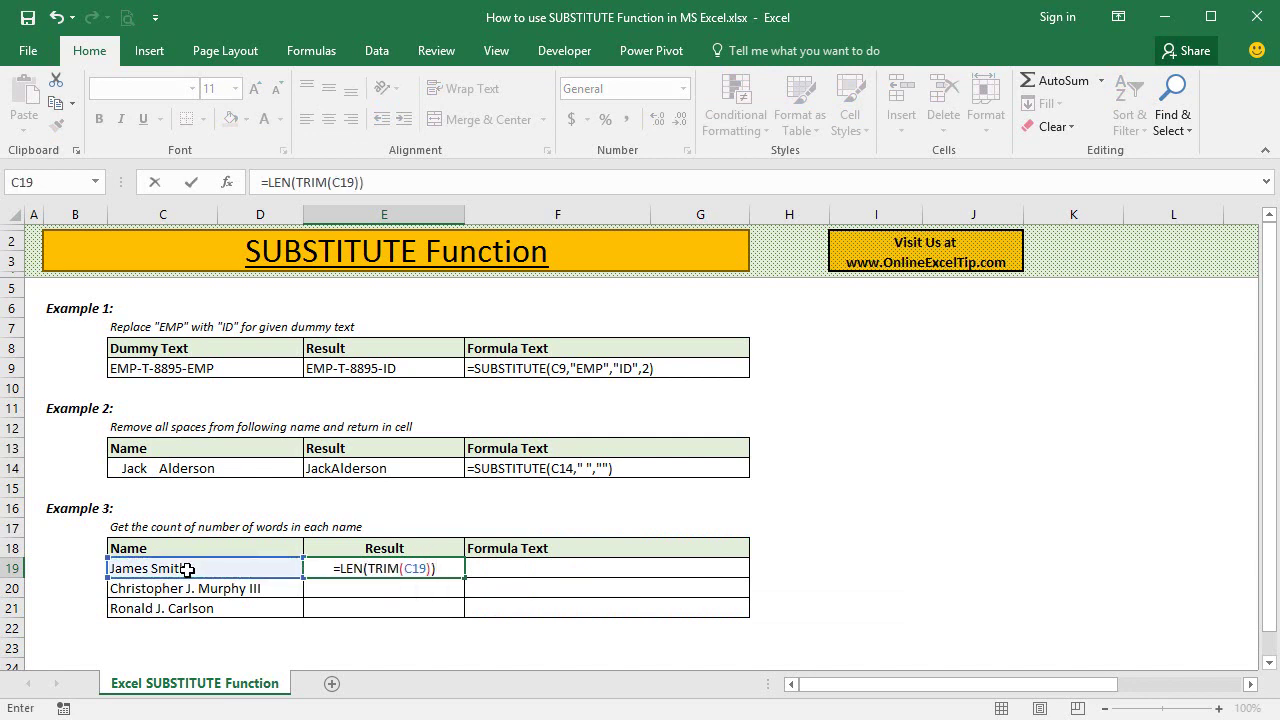
pyautogui.write('-le')
pyautogui.press('Tab')
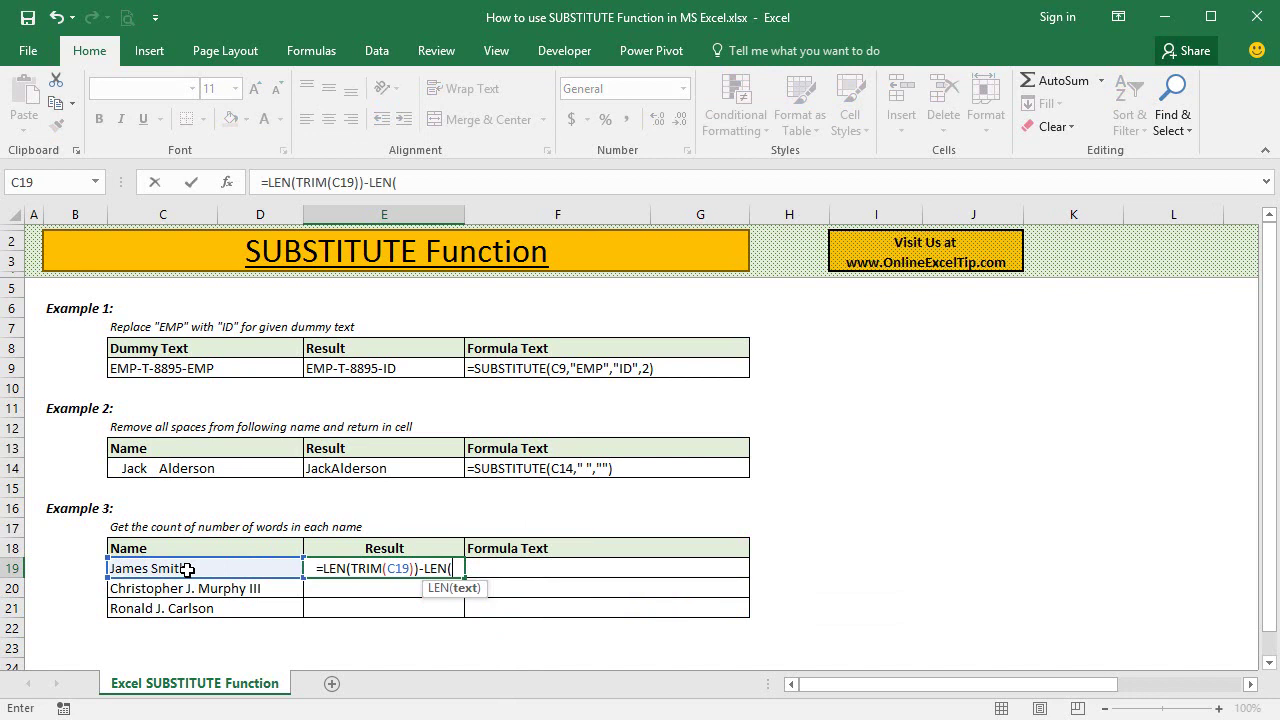
pyautogui.write('tri')
pyautogui.press('Tab')
pyautogui.write('sub')
pyautogui.press('Tab')
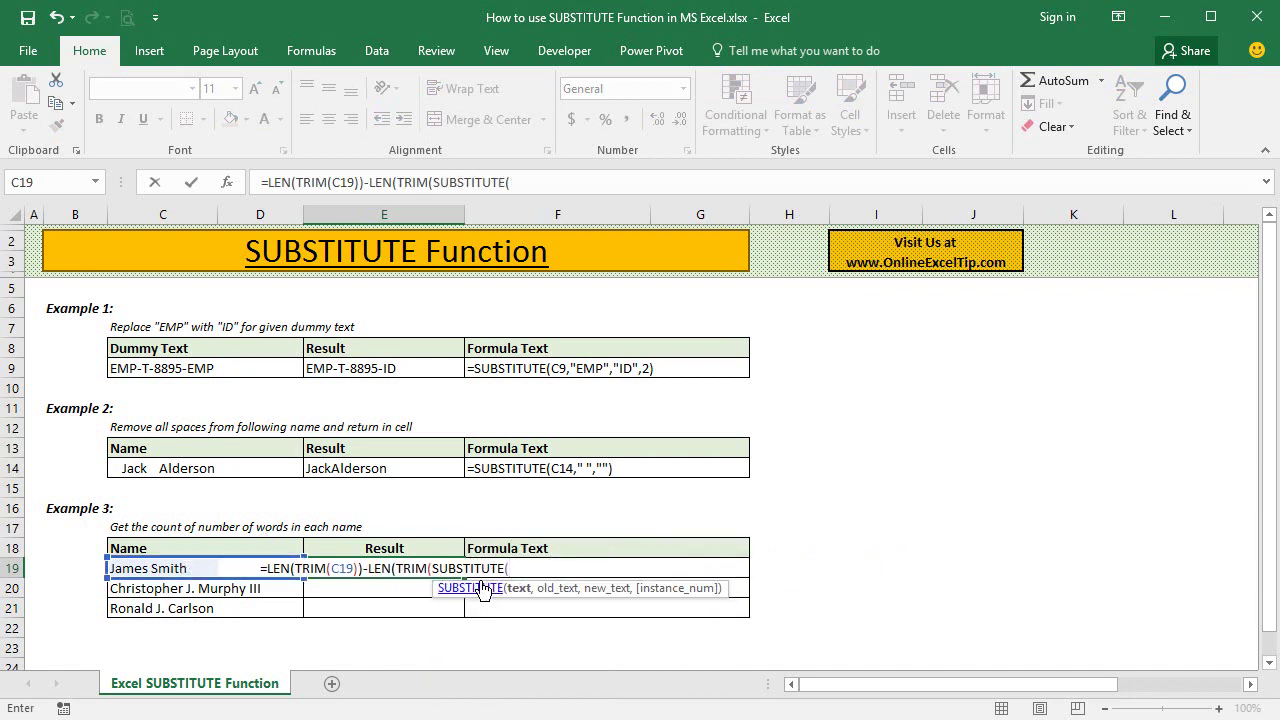
pyautogui.click(133, 568)
pyautogui.write(',')
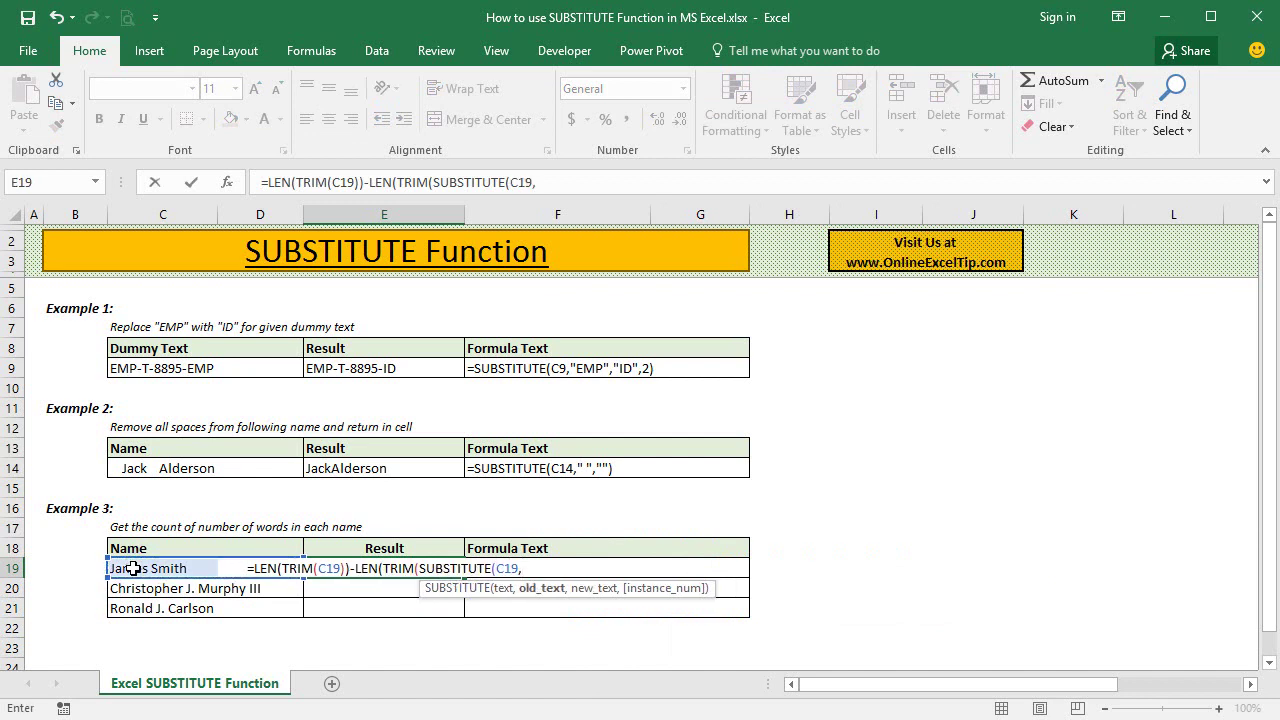
pyautogui.write('" "')
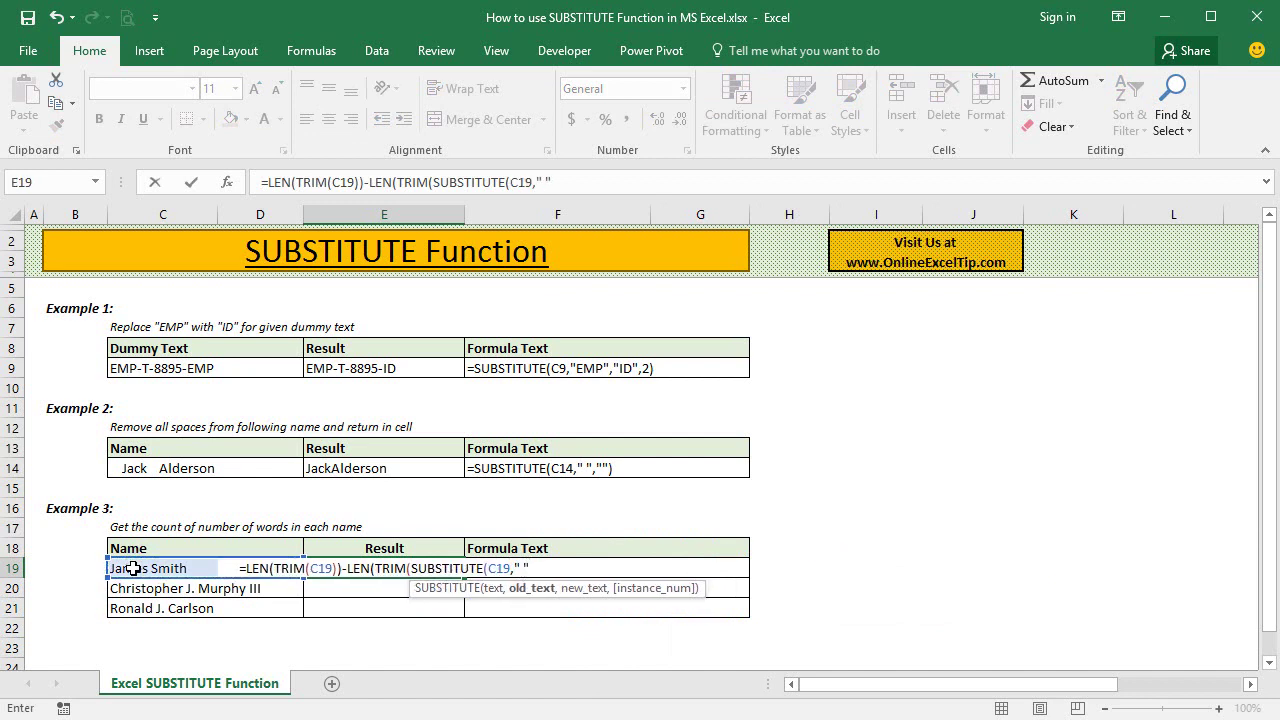
pyautogui.write(',"")')
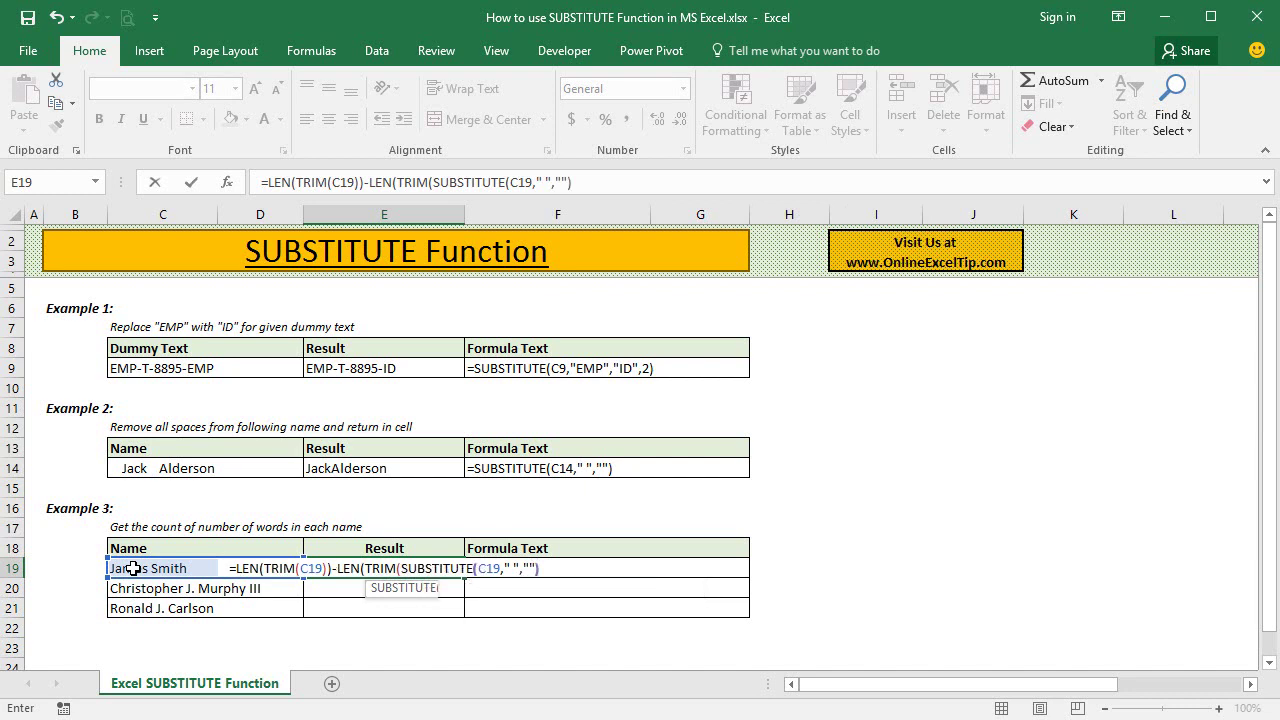
pyautogui.write(')')
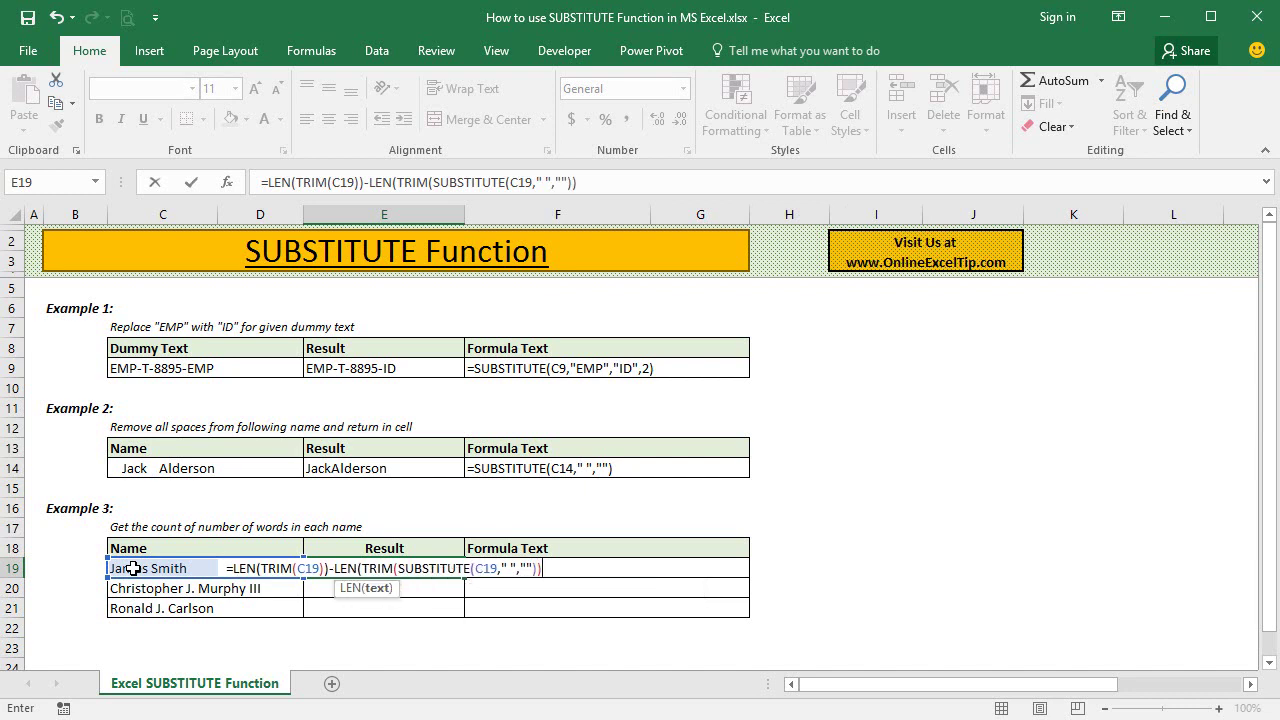
pyautogui.write(')')
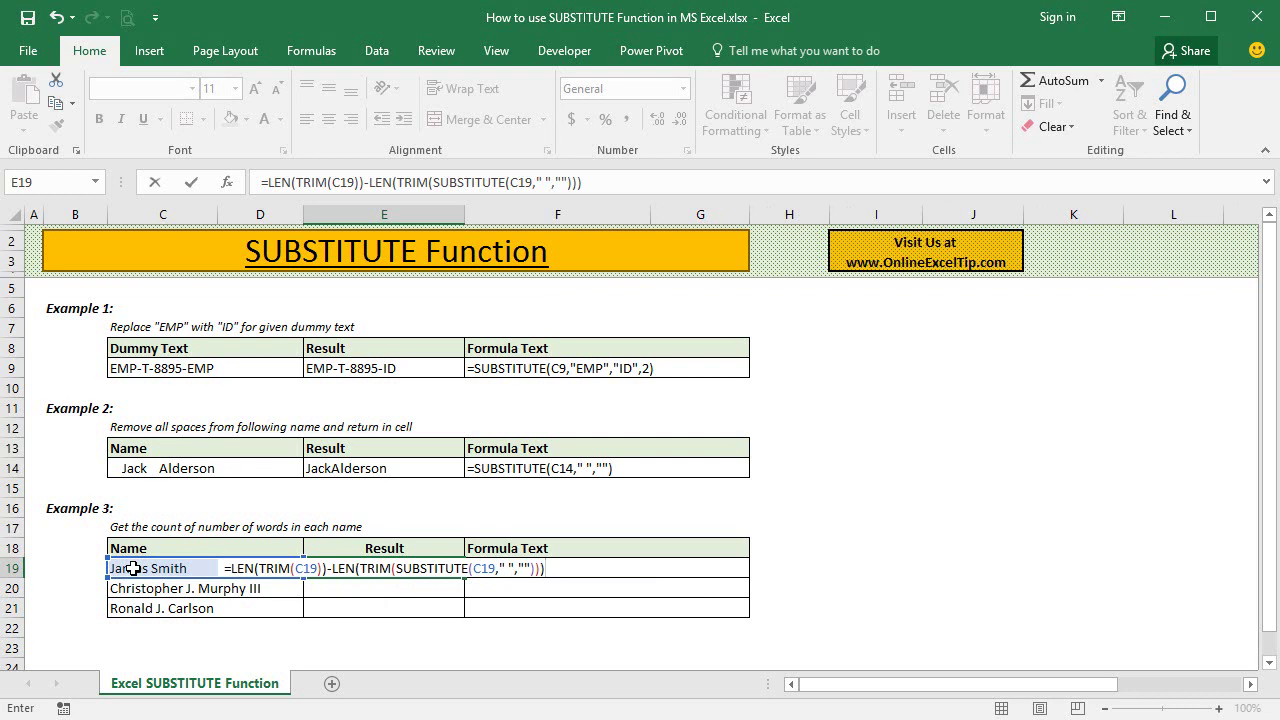
pyautogui.write('+1')
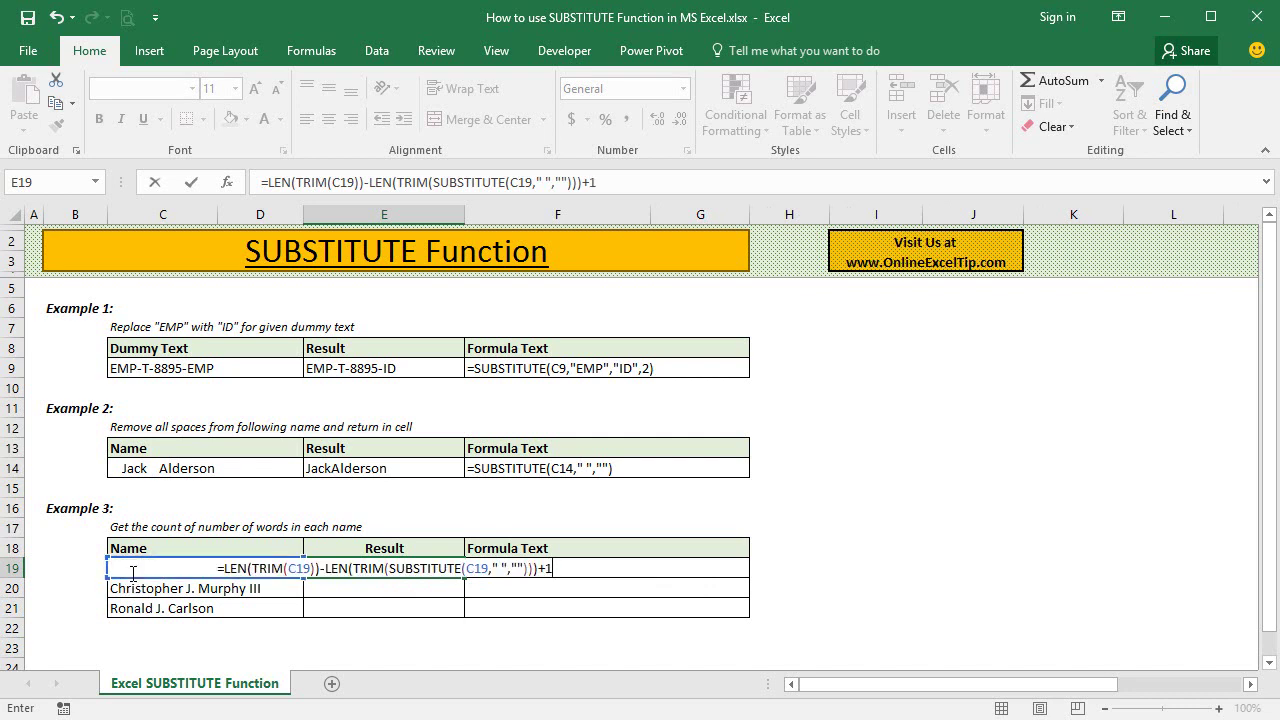
pyautogui.press('Return')
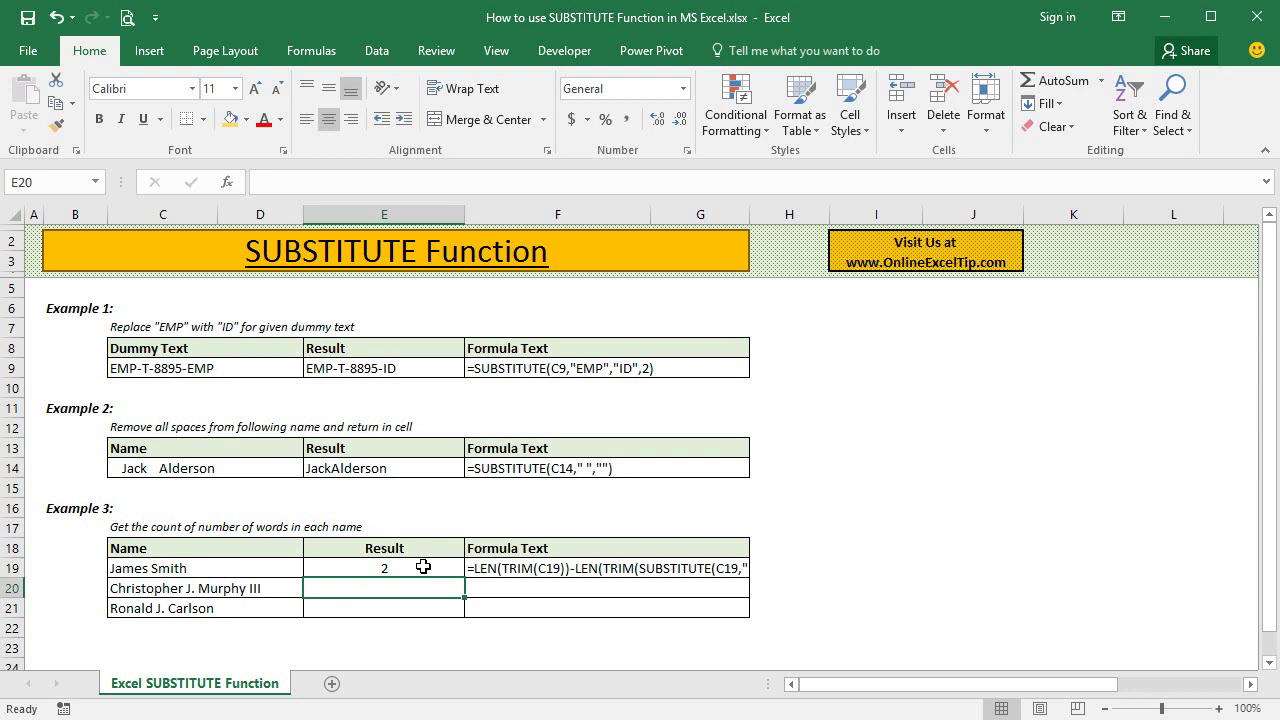
# Fill the E19 word-count formula down to E20:E21, giving 4 and 3
pyautogui.click(333, 566)
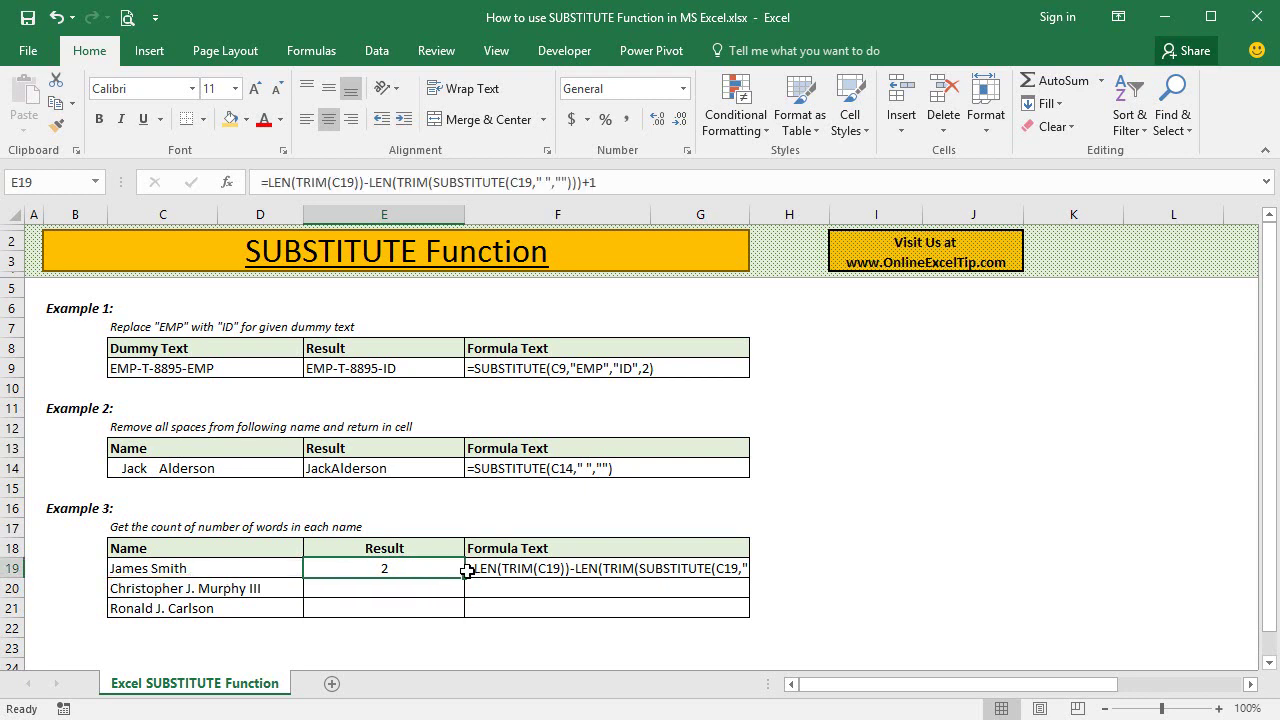
pyautogui.moveTo(465, 576); pyautogui.dragTo(460, 617)
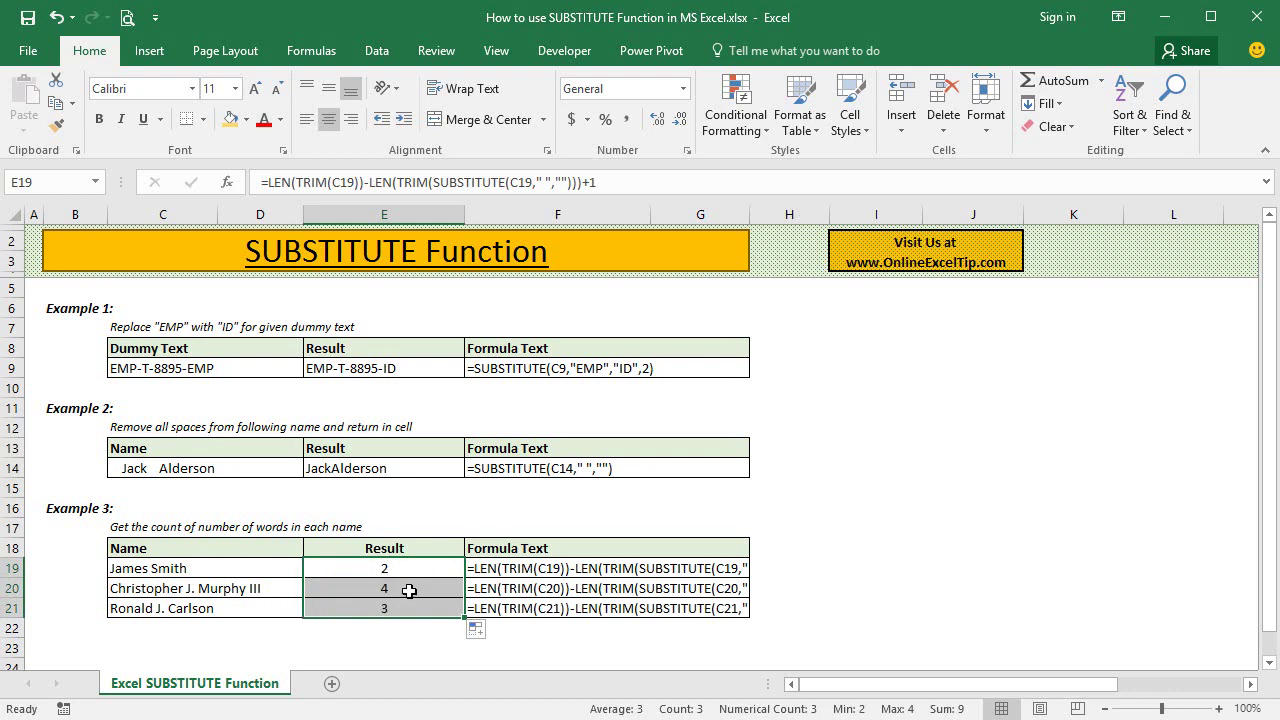
pyautogui.click(736, 507)
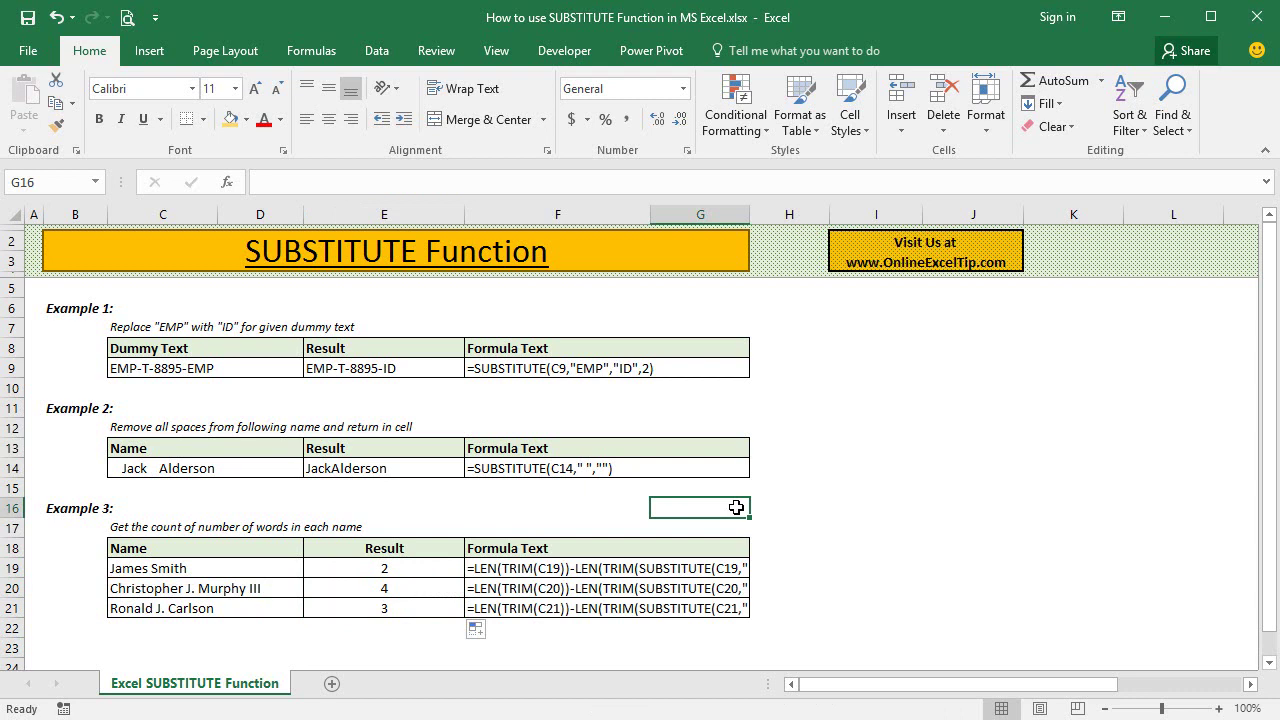